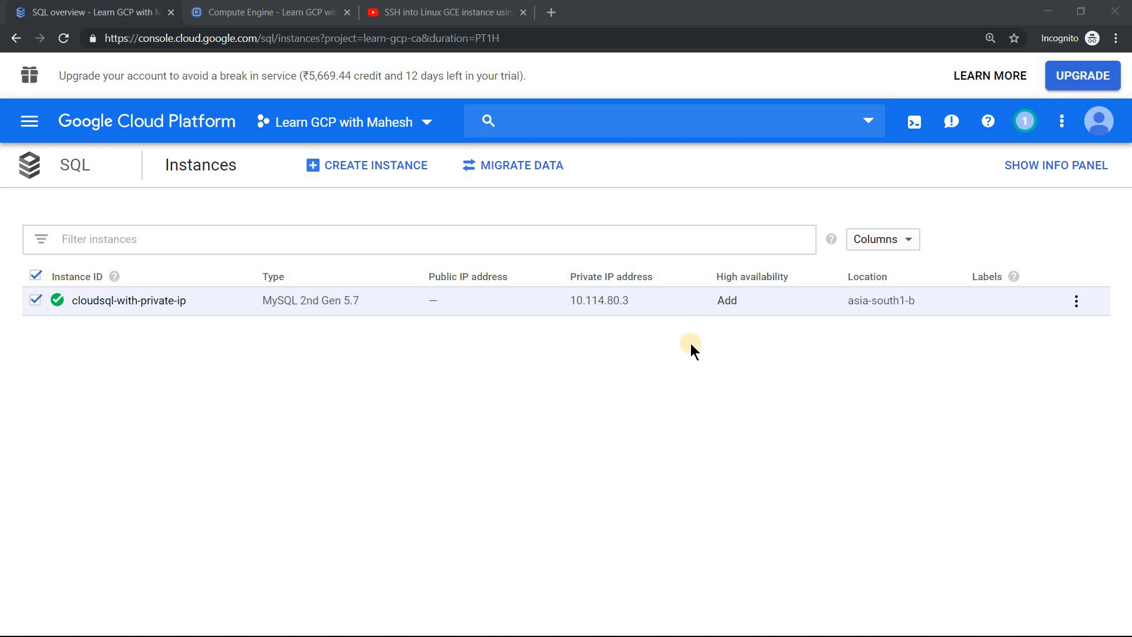
# Open the access-my-cloudsql-via-privateip VM in Compute Engine for editing
pyautogui.click(254, 10)
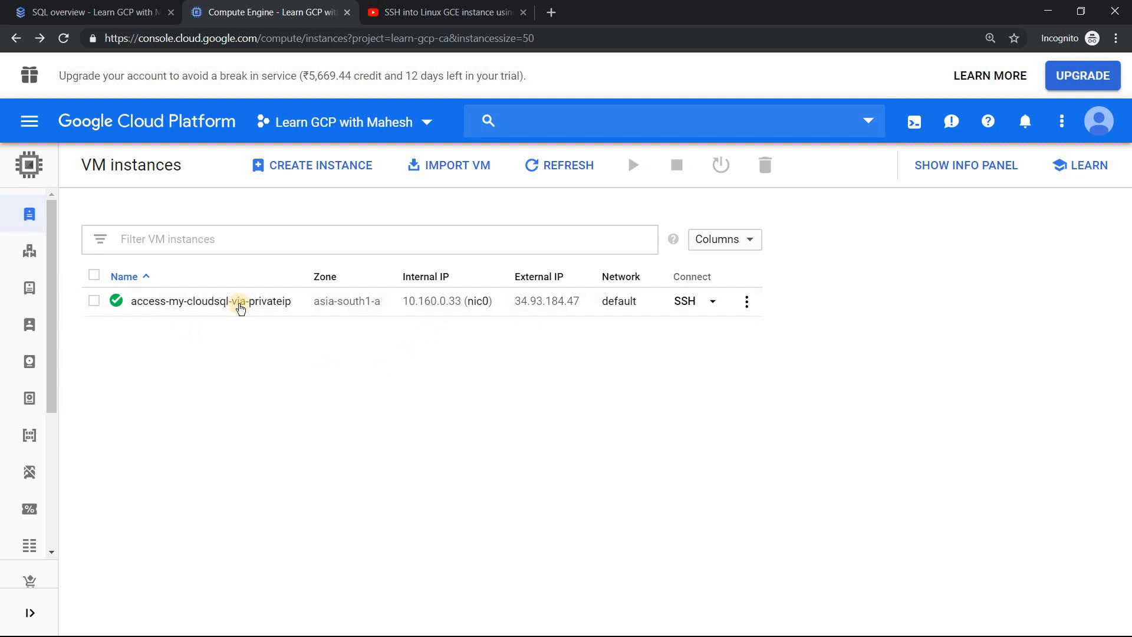
pyautogui.click(216, 297)
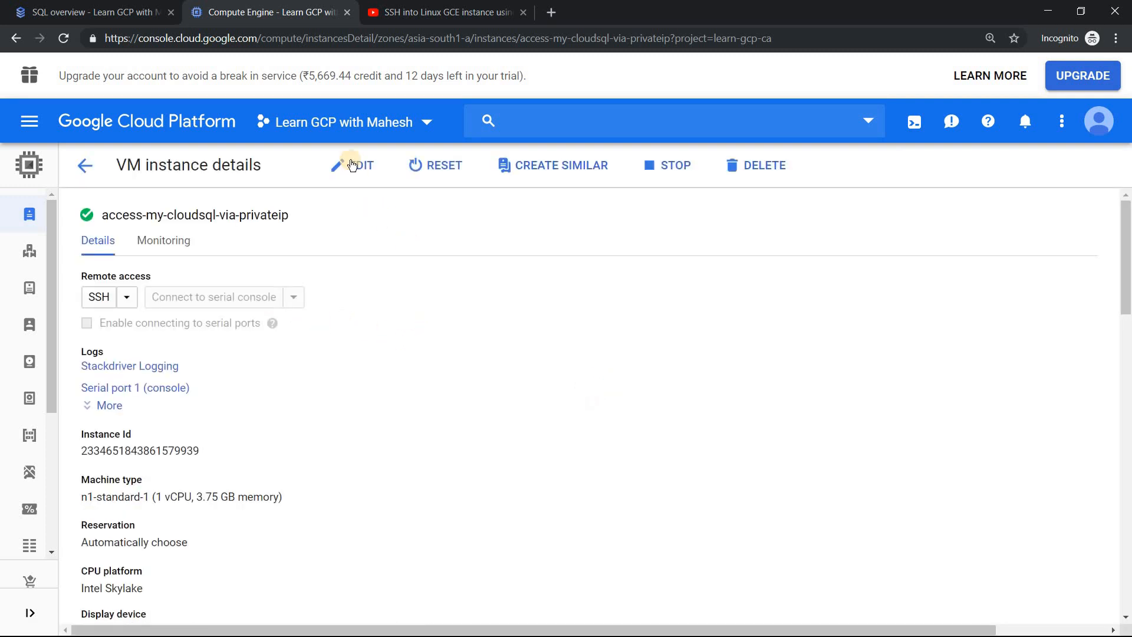
pyautogui.click(352, 162)
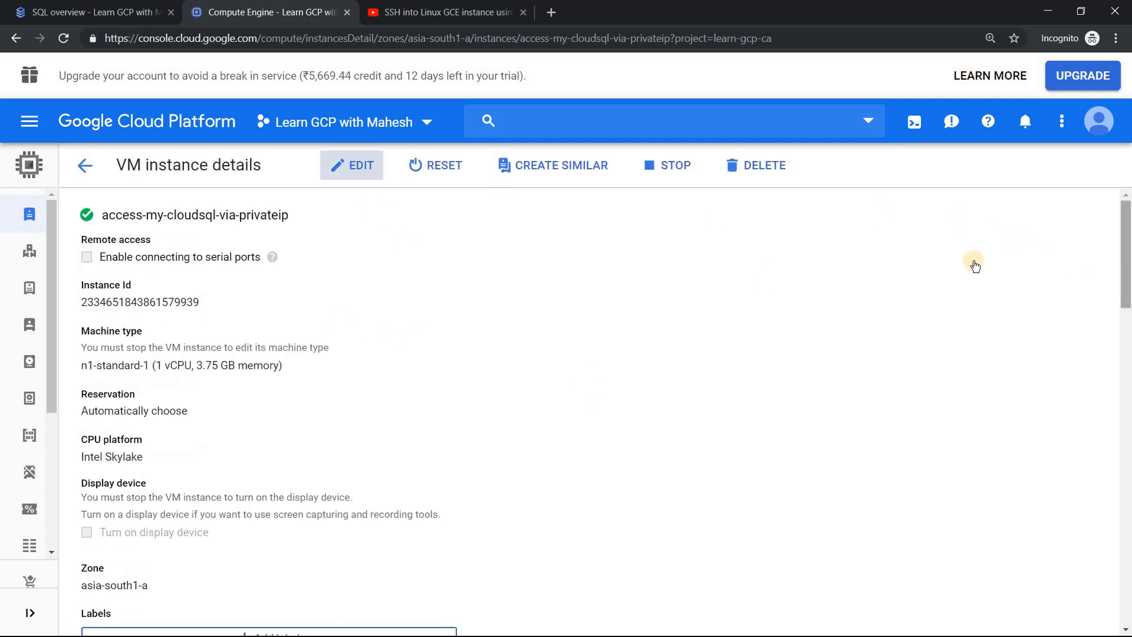
pyautogui.moveTo(1126, 258); pyautogui.dragTo(1126, 349)
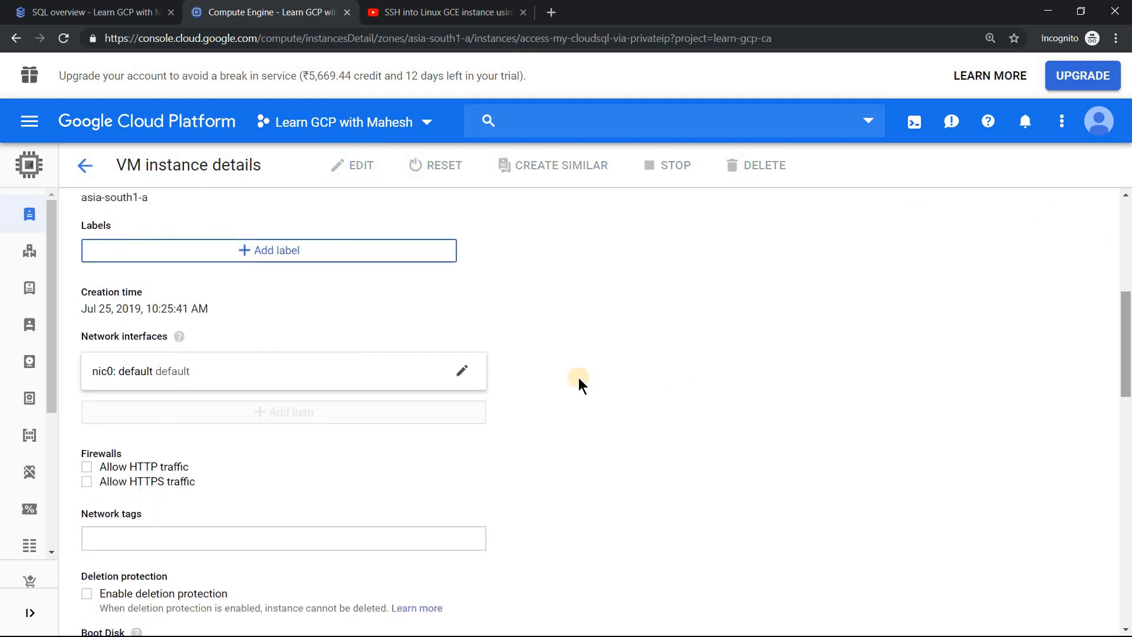
# Set the external IP of the VM's nic0 network interface to None, save the change and return to the VM list
pyautogui.click(462, 370)
pyautogui.moveTo(1126, 298); pyautogui.dragTo(1126, 343)
pyautogui.click(135, 396)
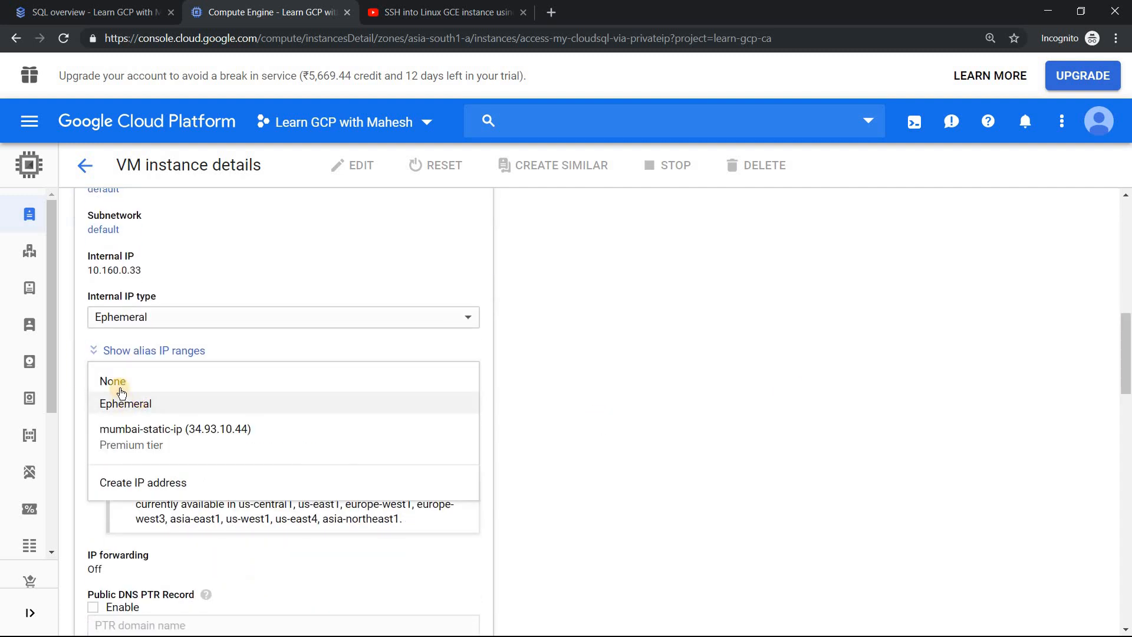
pyautogui.click(191, 388)
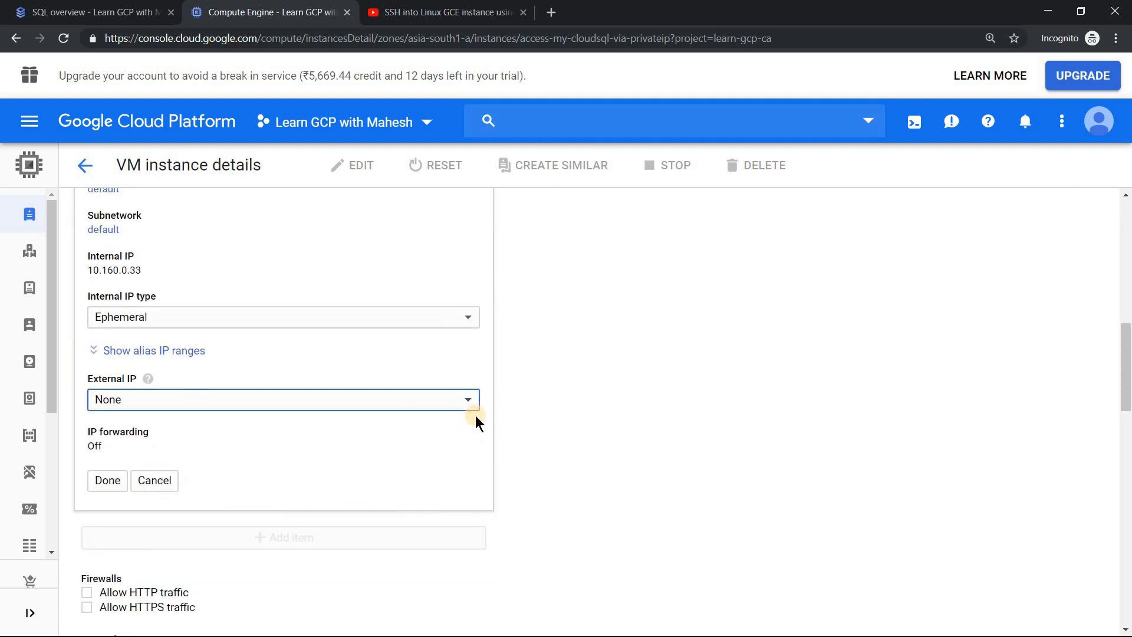
pyautogui.click(97, 482)
pyautogui.scroll(-10, 563, 478)
pyautogui.scroll(-5, 169, 510)
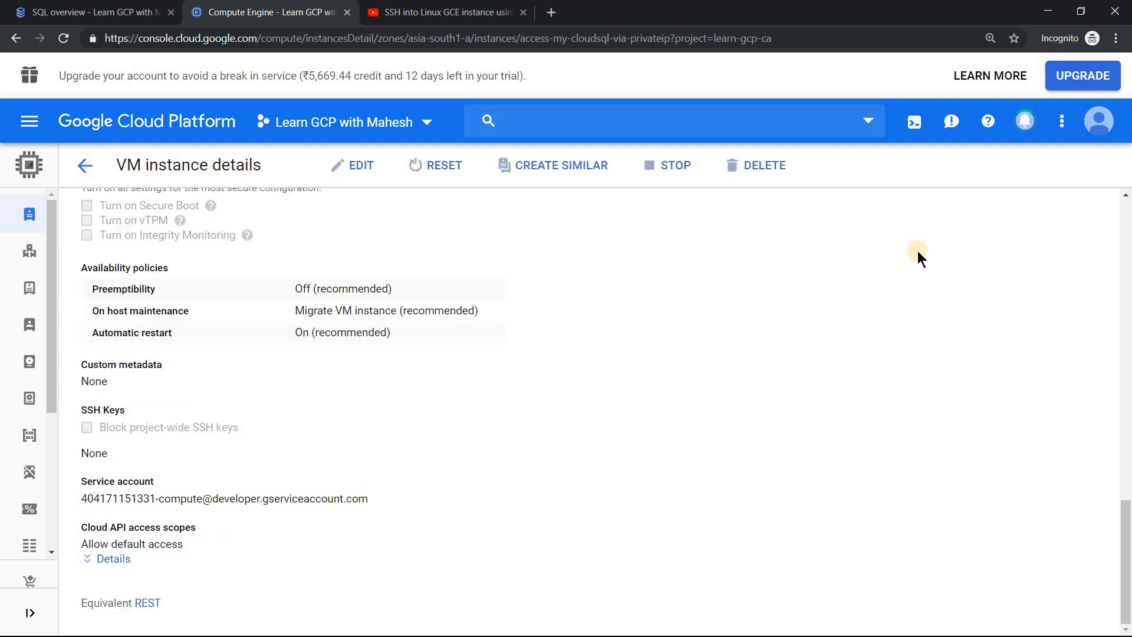
pyautogui.click(86, 167)
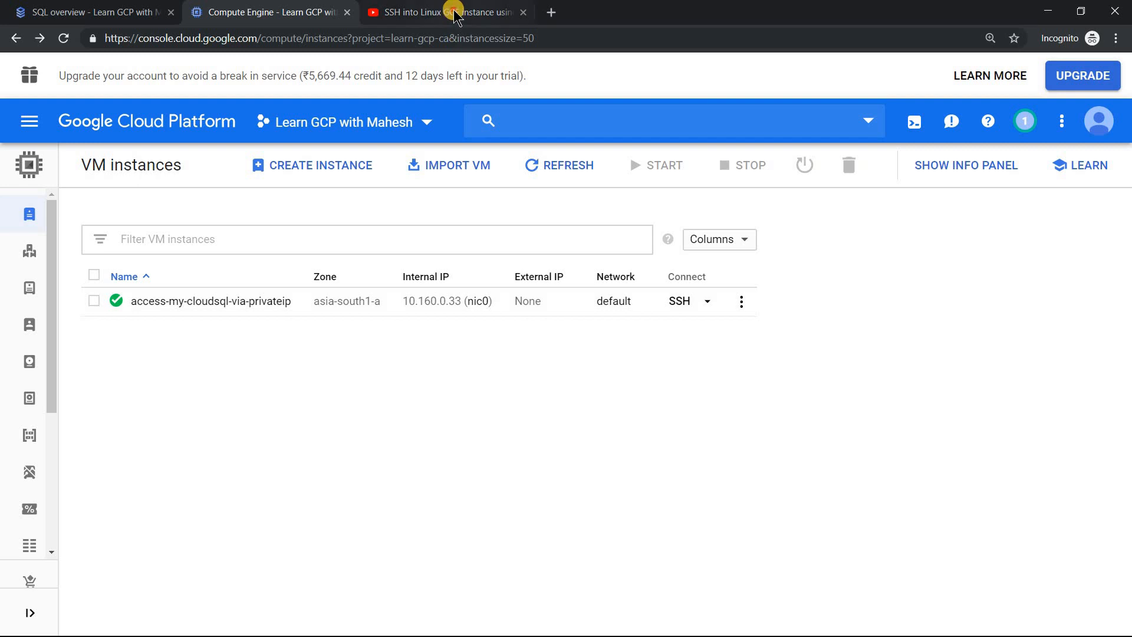
# View the YouTube video on SSH into a Linux GCE instance using --tunnel-through-iap, and return to the VM list
pyautogui.click(437, 12)
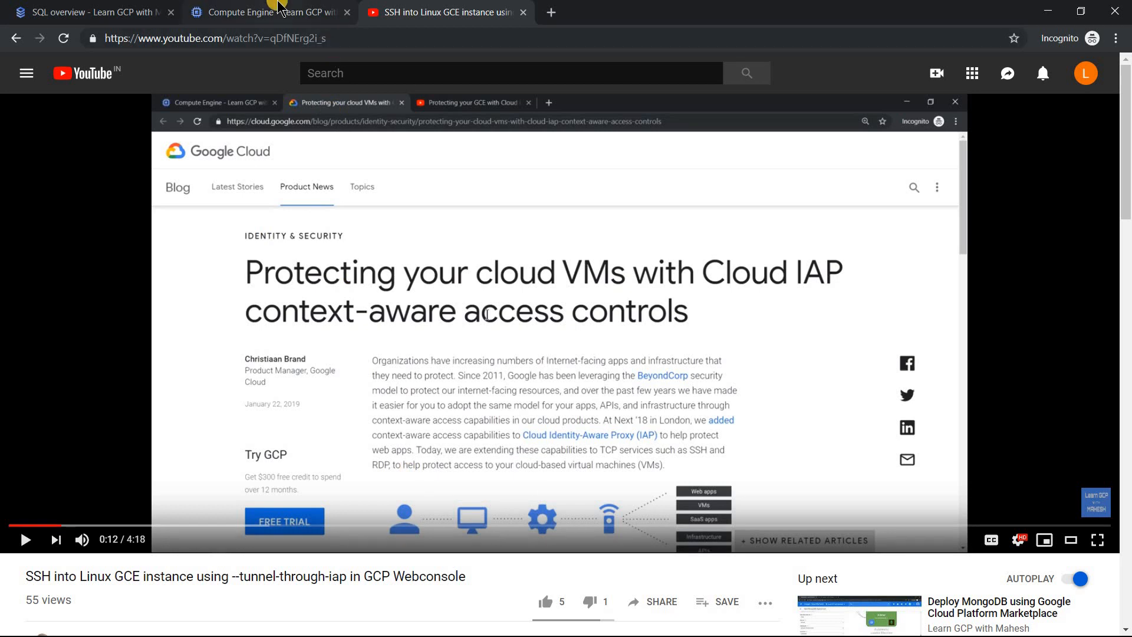
pyautogui.click(280, 11)
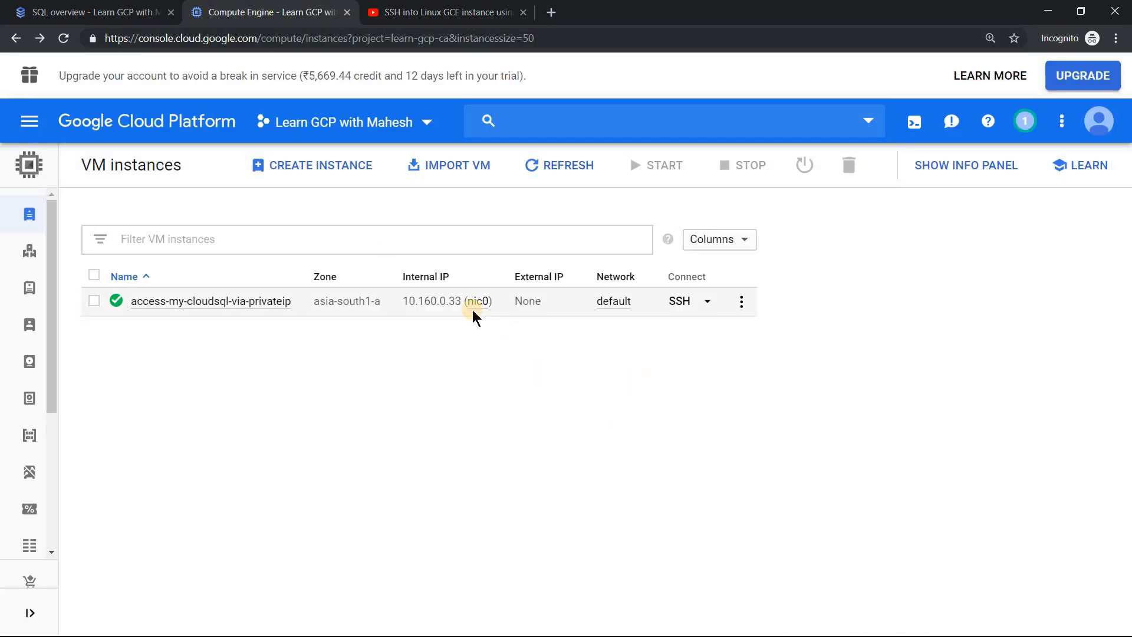
# Connect to MySQL at 10.114.80.3 as root from the VM's browser SSH session, entering the database password, and close the session
pyautogui.click(686, 302)
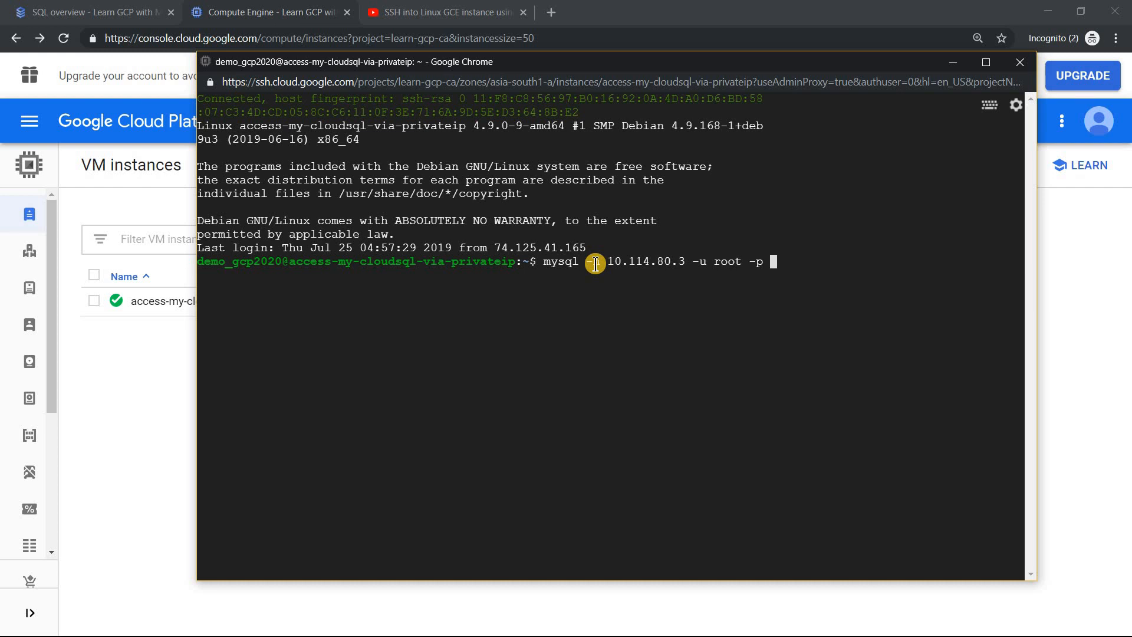
pyautogui.press('Return')
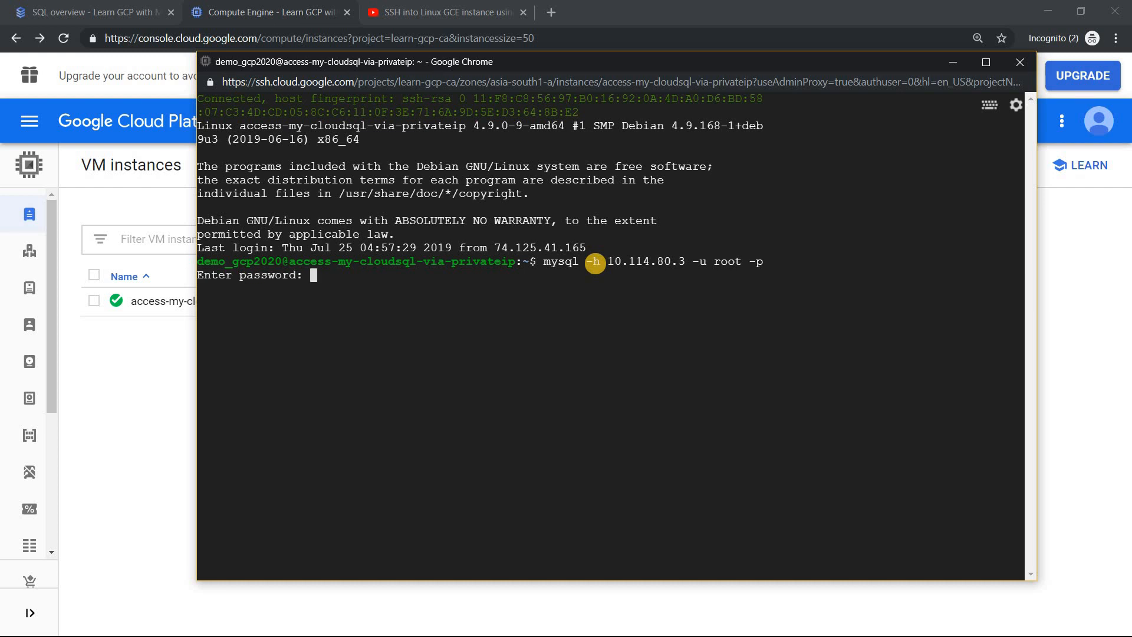
pyautogui.press('Return')
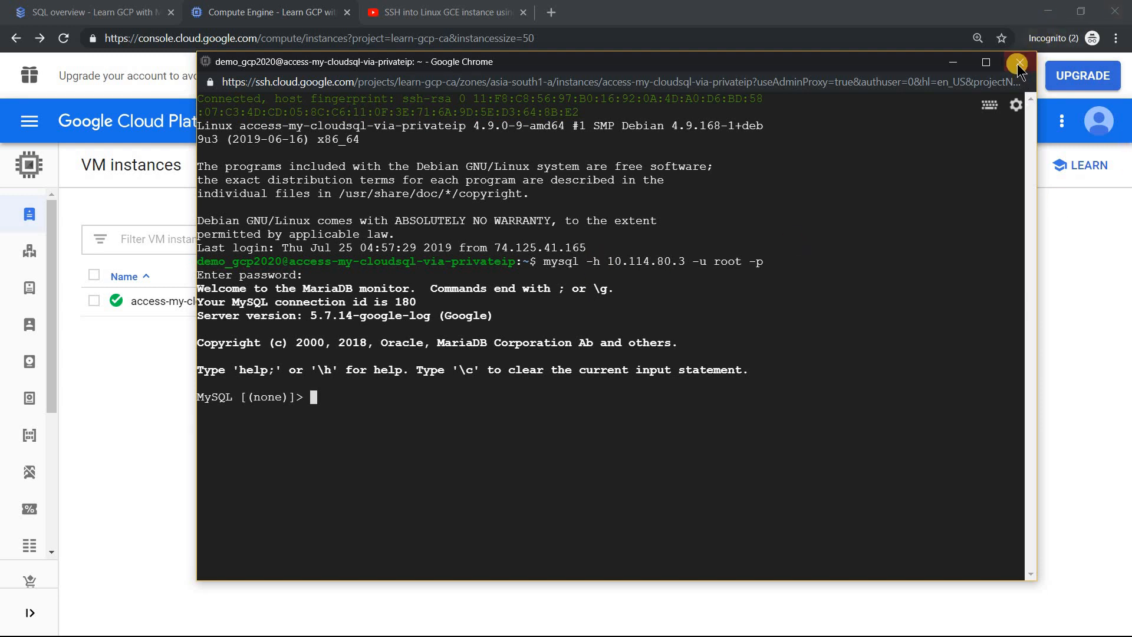
pyautogui.click(702, 158)
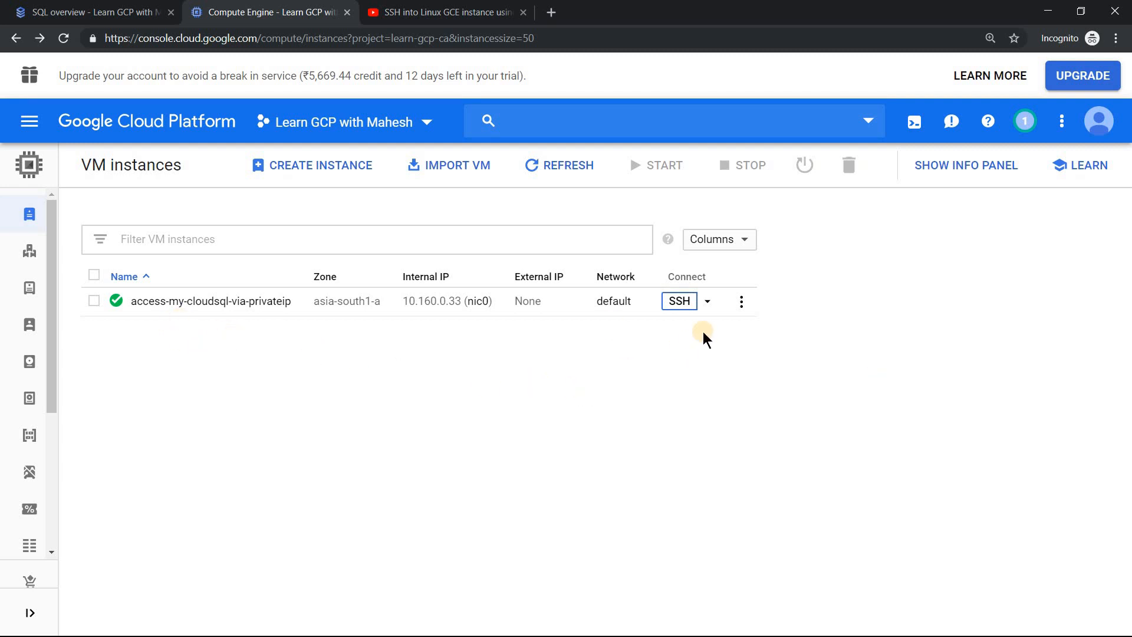
# Copy the full gcloud SSH command for the VM, including --tunnel-through-iap, and close the command dialog
pyautogui.click(708, 302)
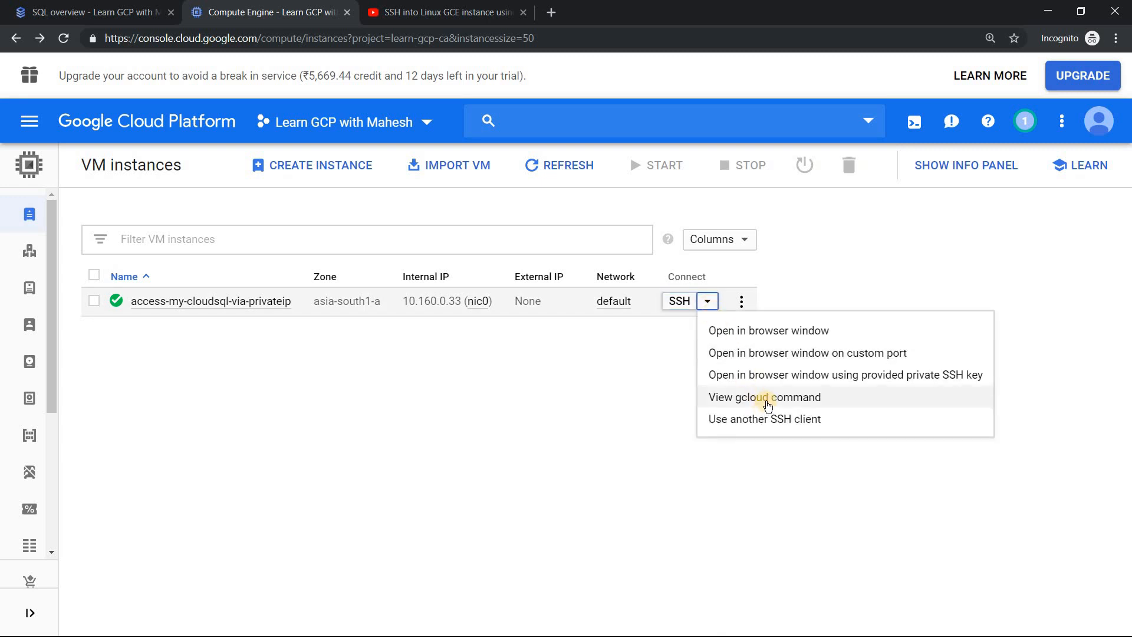
pyautogui.click(766, 402)
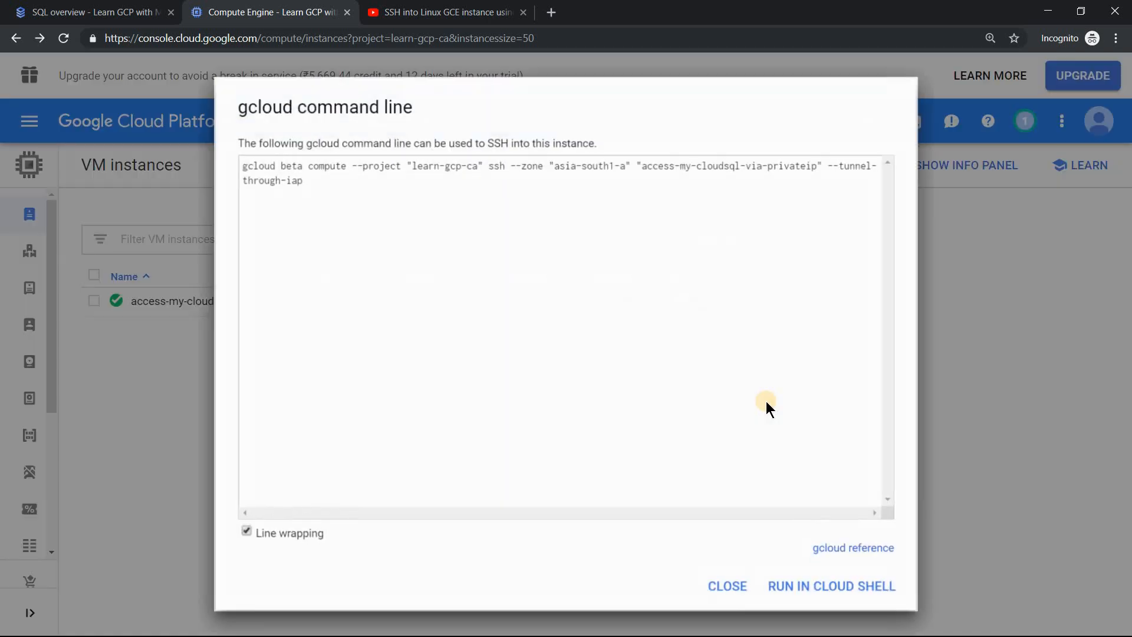
pyautogui.moveTo(302, 180); pyautogui.dragTo(833, 165)
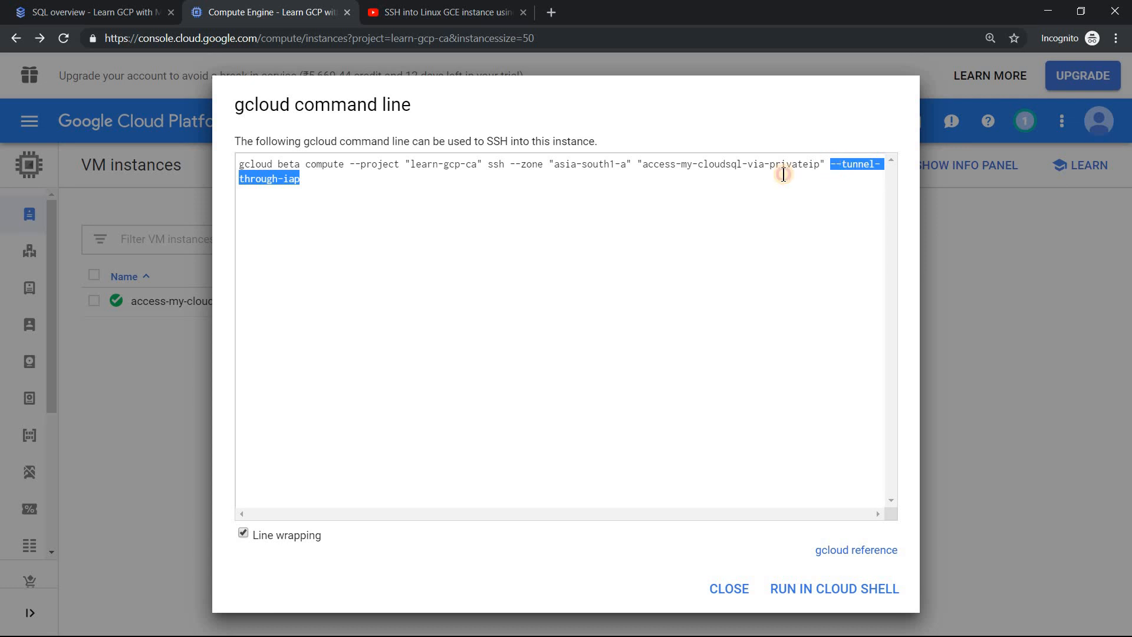
pyautogui.click(327, 178)
pyautogui.hotkey('ctrl', 'a')
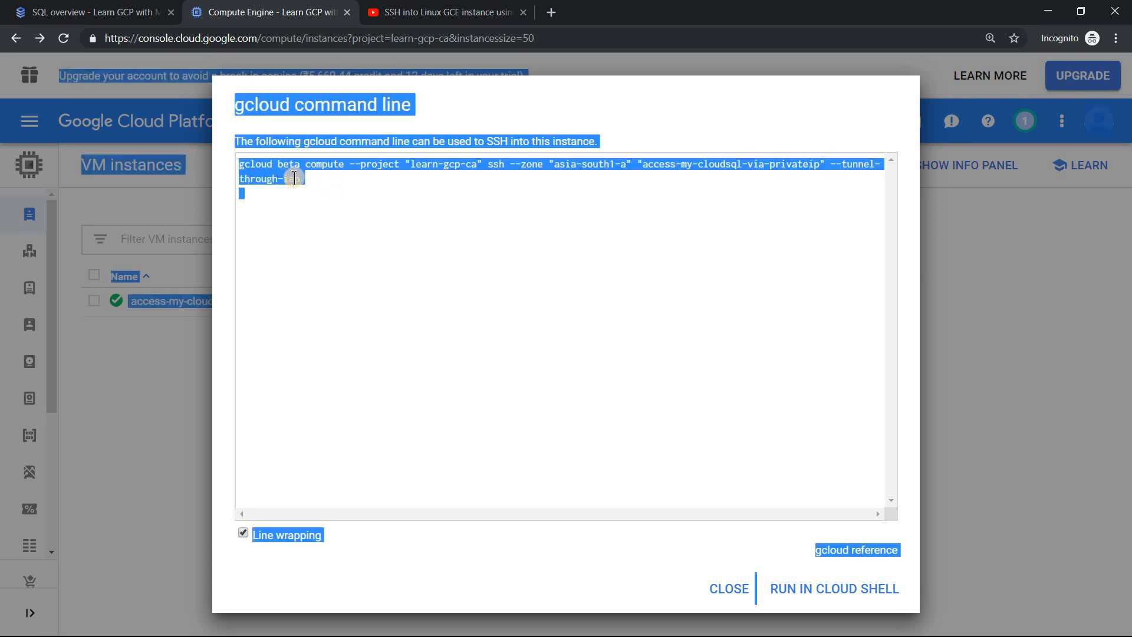
pyautogui.click(324, 182)
pyautogui.moveTo(302, 179); pyautogui.dragTo(235, 154)
pyautogui.hotkey('ctrl', 'c')
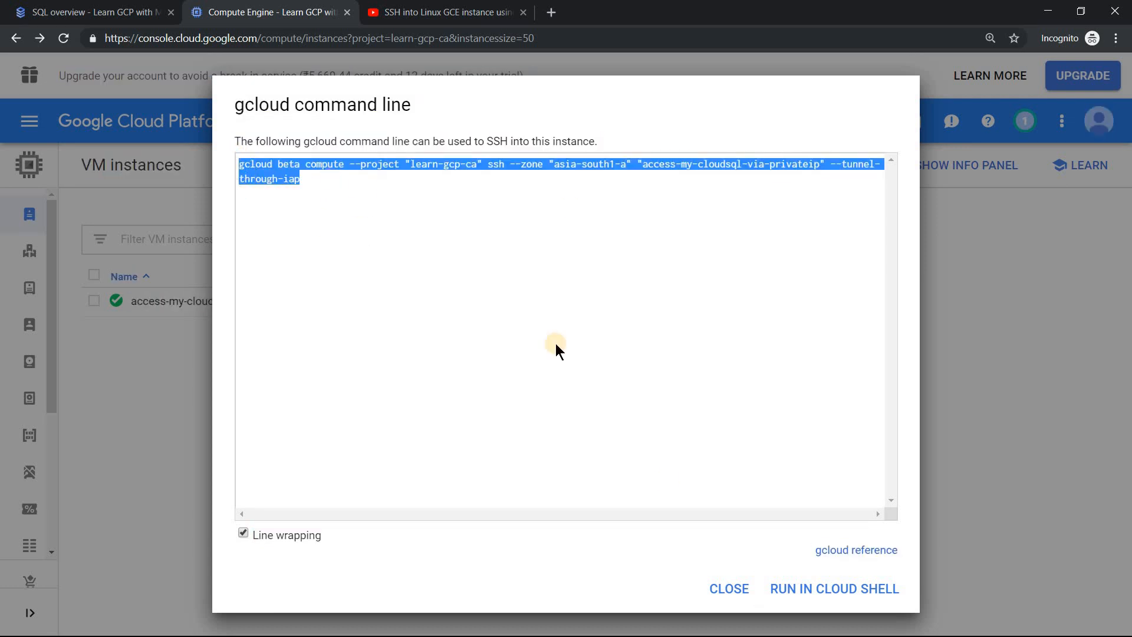
pyautogui.click(740, 596)
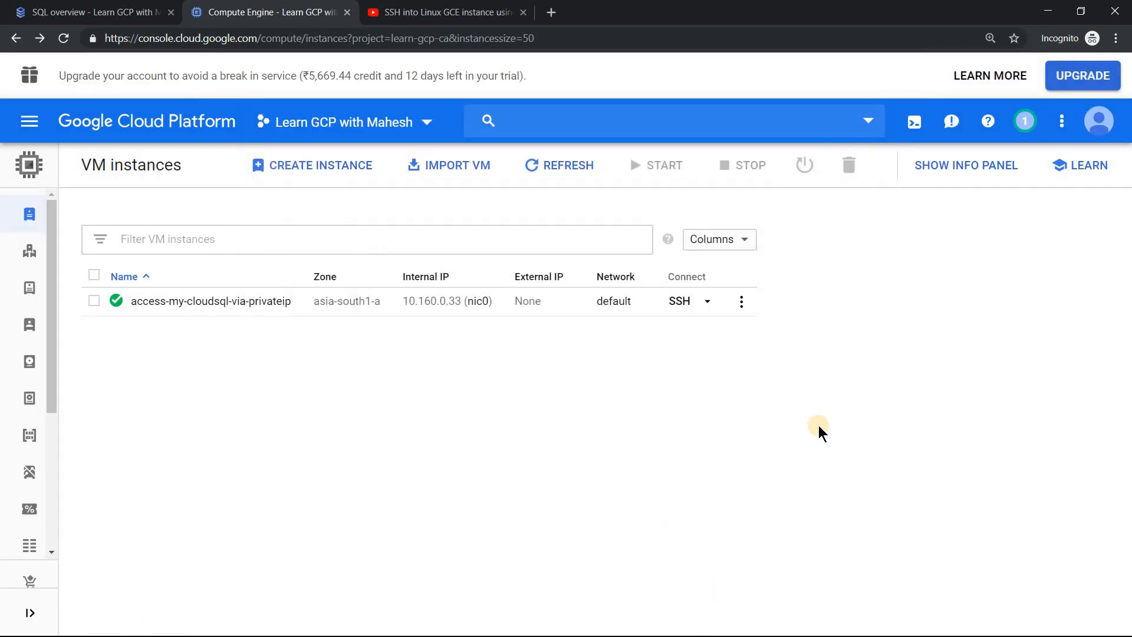
# Run the copied gcloud SSH command in the Windows Command Prompt and trust the server's host key in PuTTY
pyautogui.hotkey('alt', 'Tab')
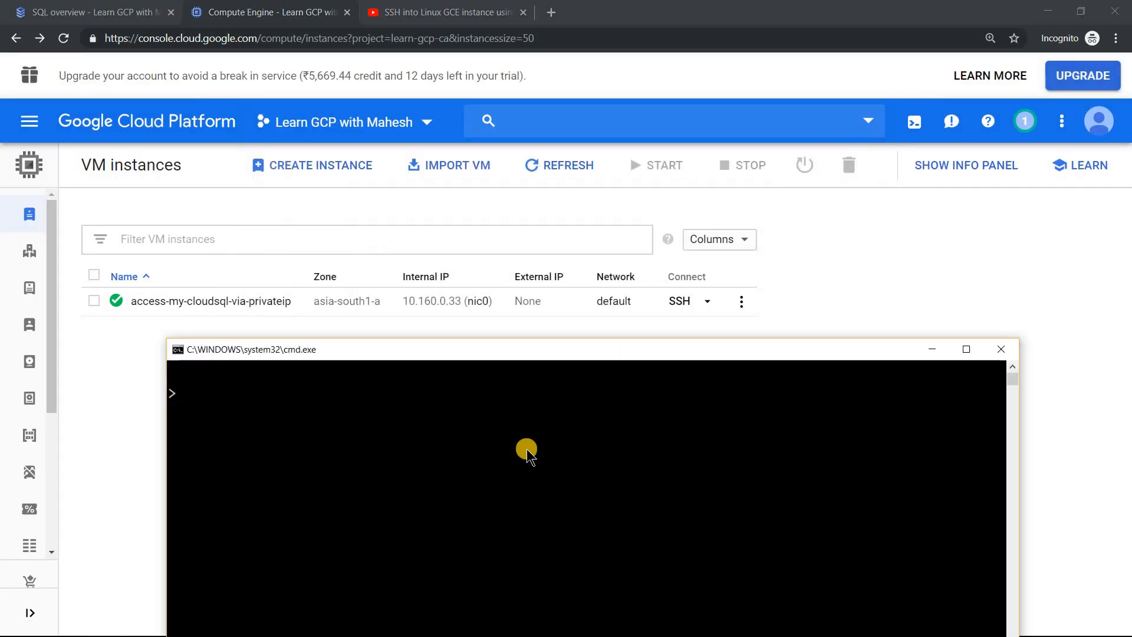
pyautogui.hotkey('ctrl', 'v')
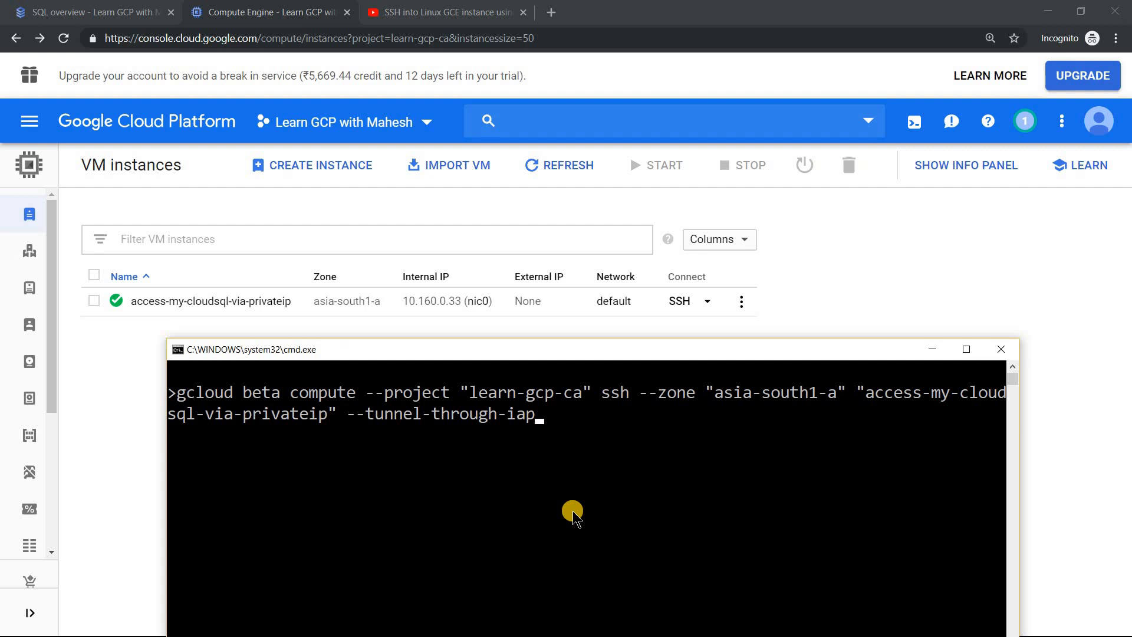
pyautogui.press('Return')
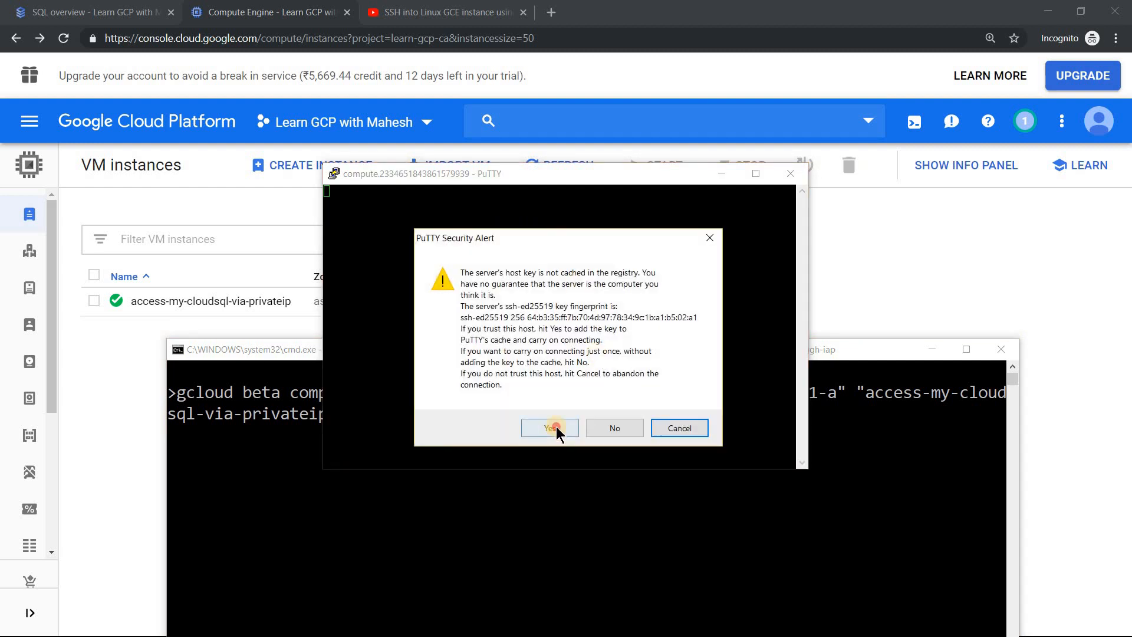
pyautogui.click(556, 429)
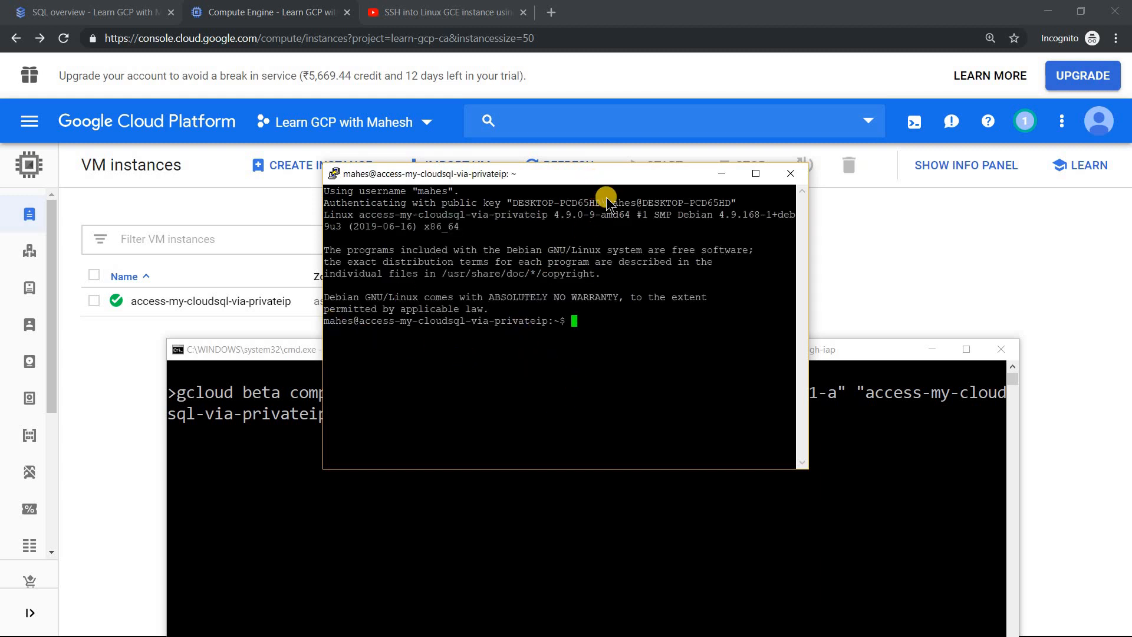
# Enlarge the terminal font through the PuTTY session's settings
pyautogui.rightClick(593, 175)
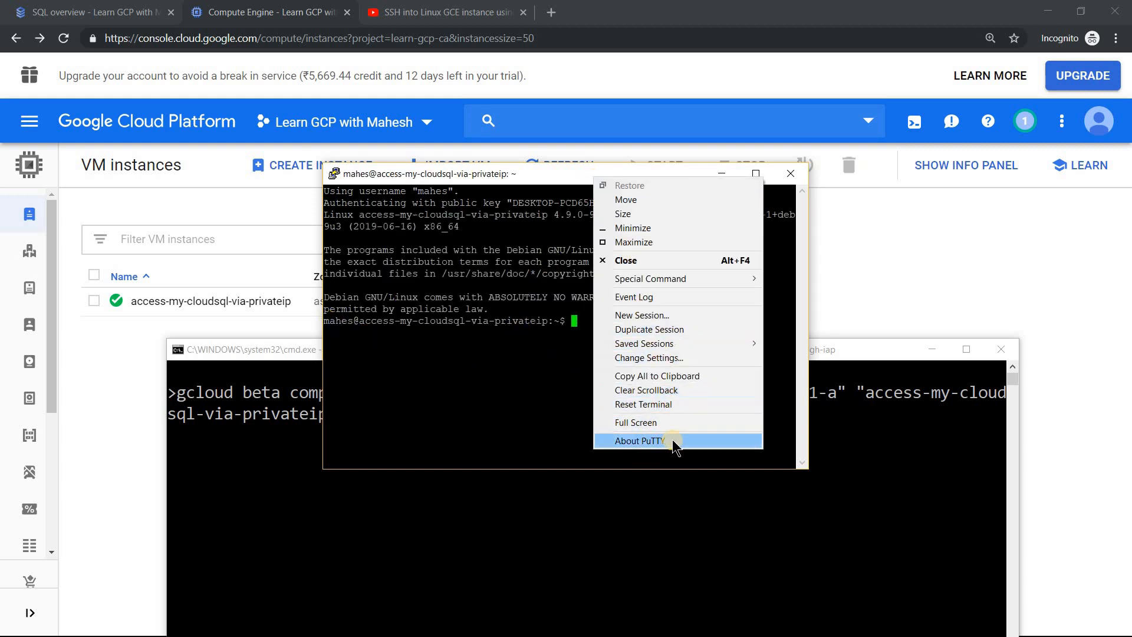
pyautogui.click(678, 361)
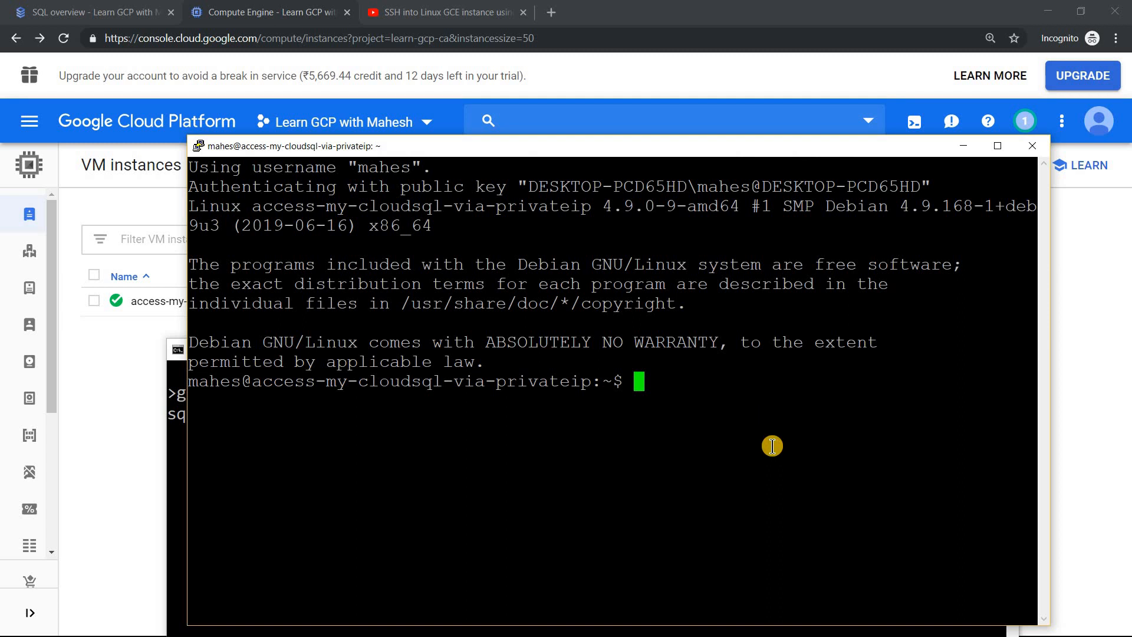
# Begin a mysql -h command in PuTTY, using the private IP 10.114.80.3 copied from the Cloud SQL instance cloudsql-with-private-ip
pyautogui.write('mysql')
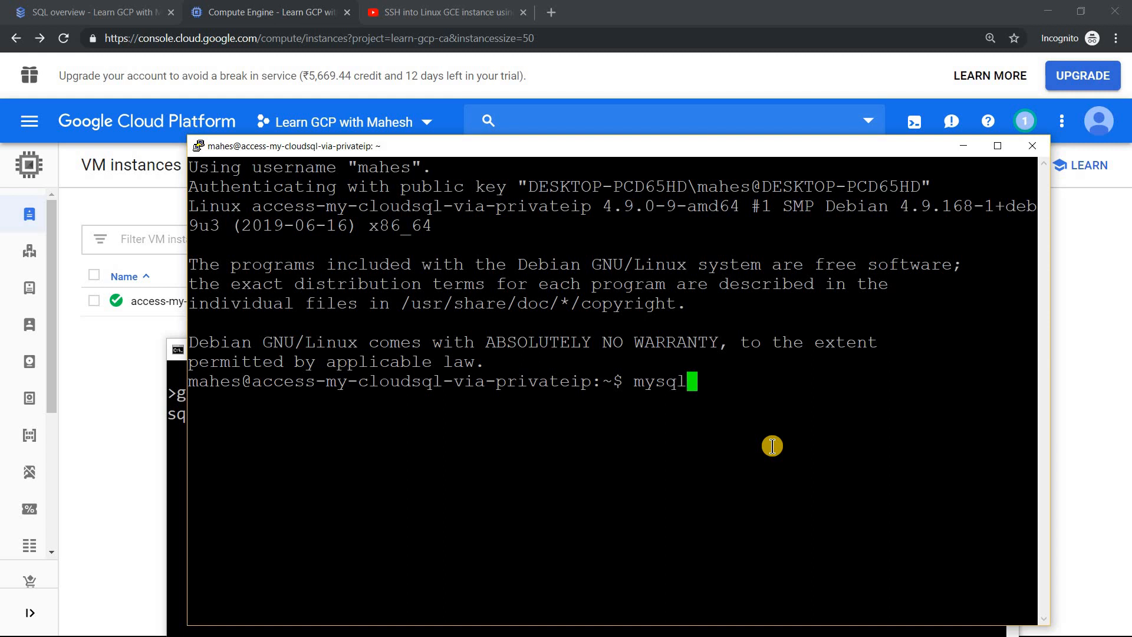
pyautogui.write(' -h')
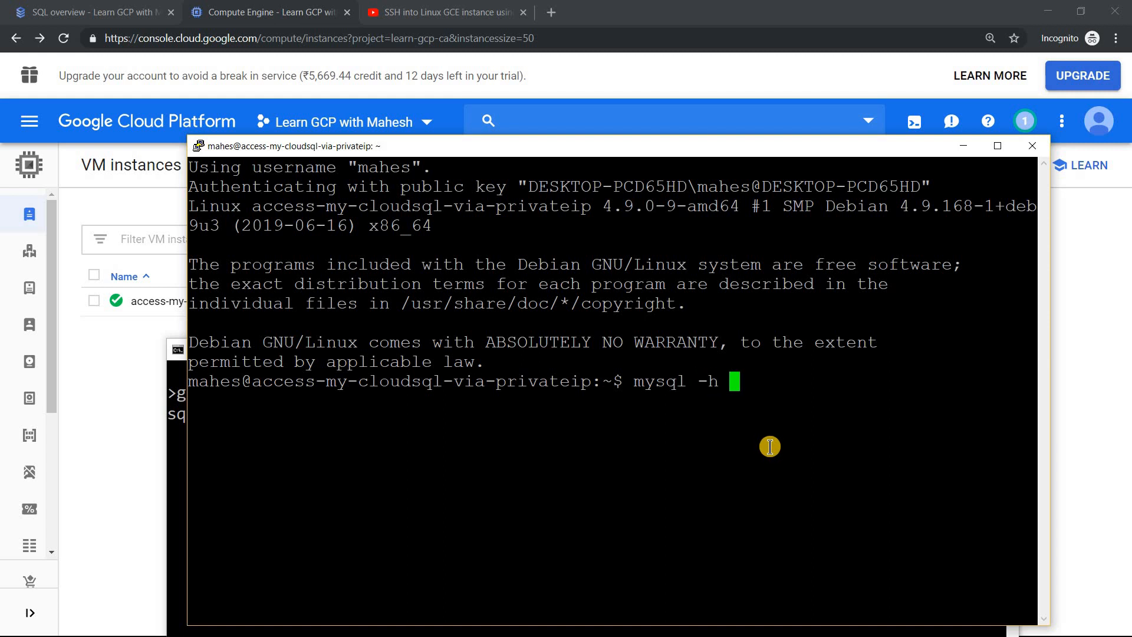
pyautogui.click(123, 18)
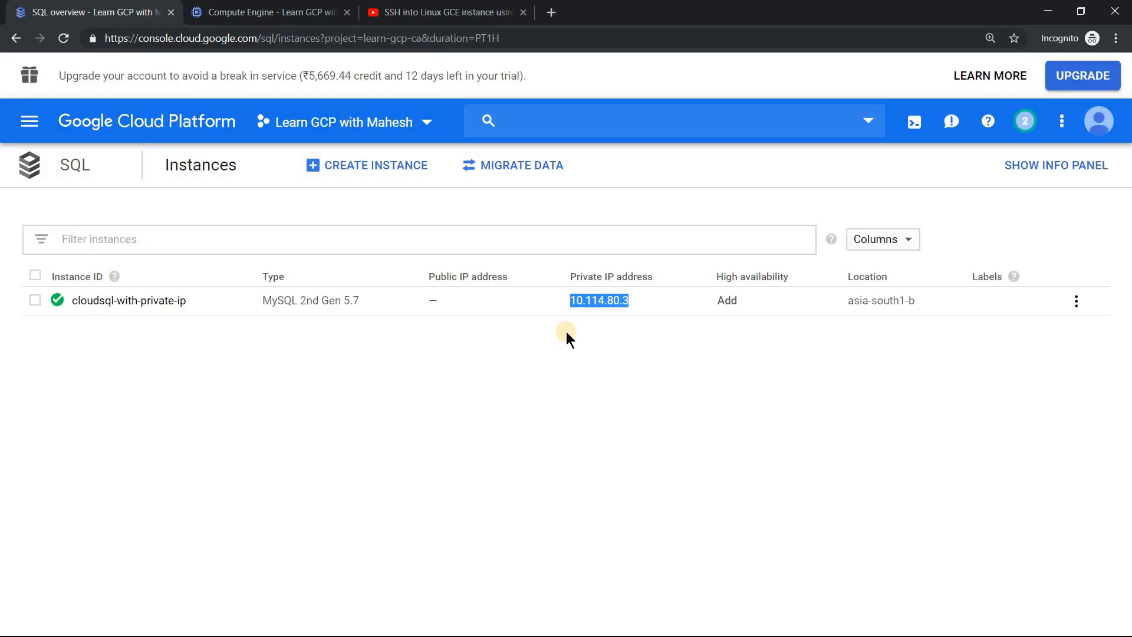
pyautogui.rightClick(586, 303)
pyautogui.click(615, 317)
pyautogui.hotkey('alt', 'Tab')
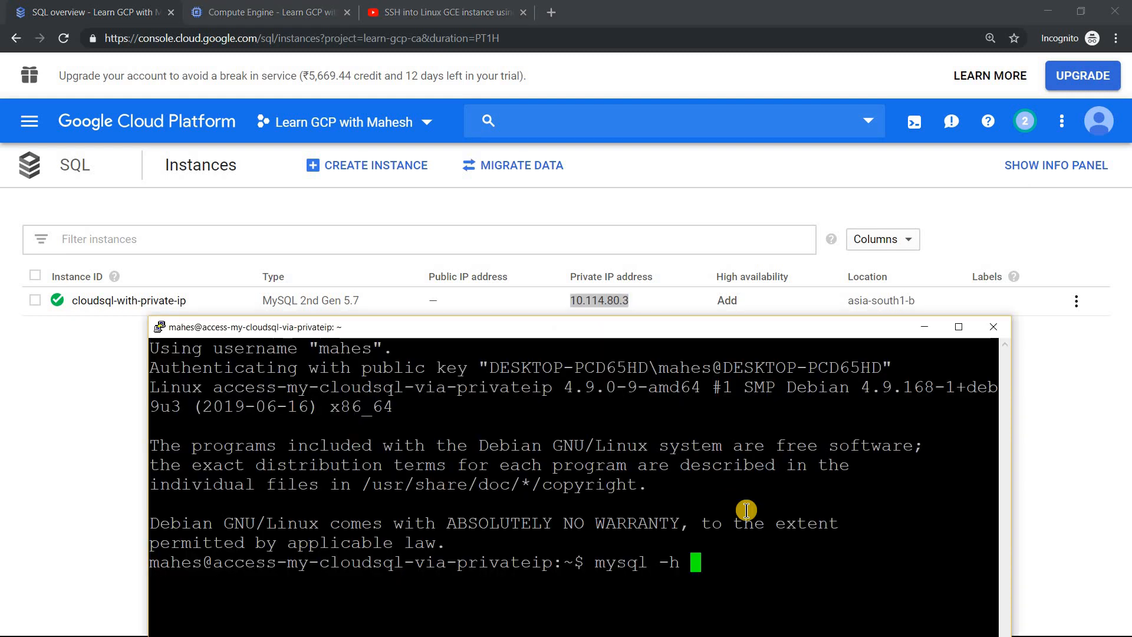
pyautogui.rightClick(768, 557)
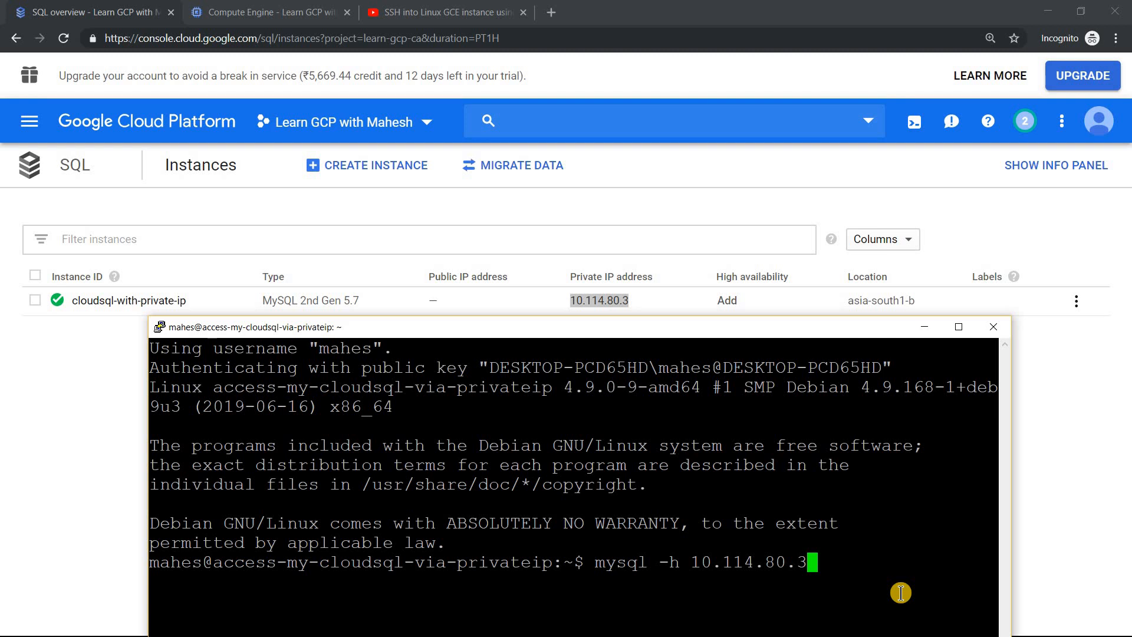
# Complete the mysql command with -u root -p, run it and enter the database password
pyautogui.write('-u ')
pyautogui.write('root ')
pyautogui.write('-p')
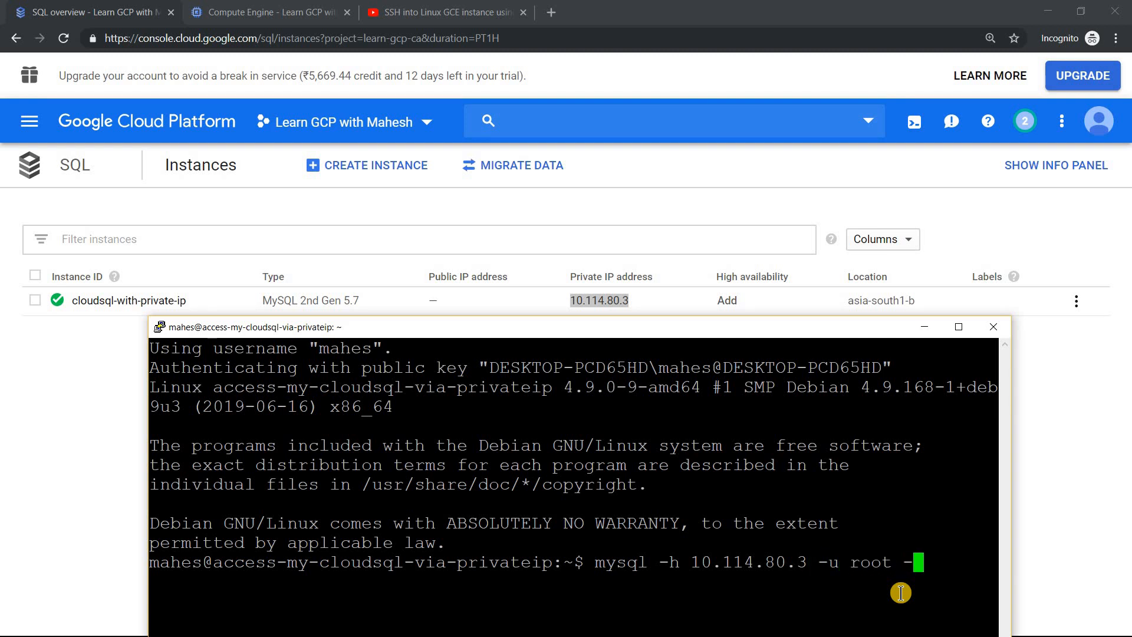
pyautogui.press('Return')
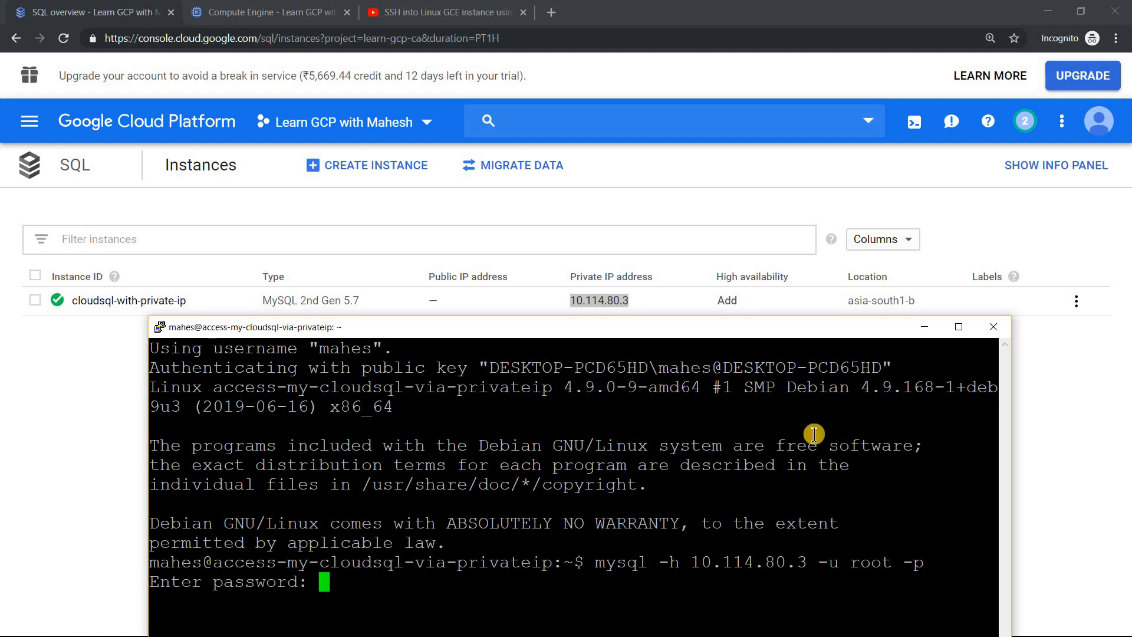
pyautogui.moveTo(660, 329); pyautogui.dragTo(619, 97)
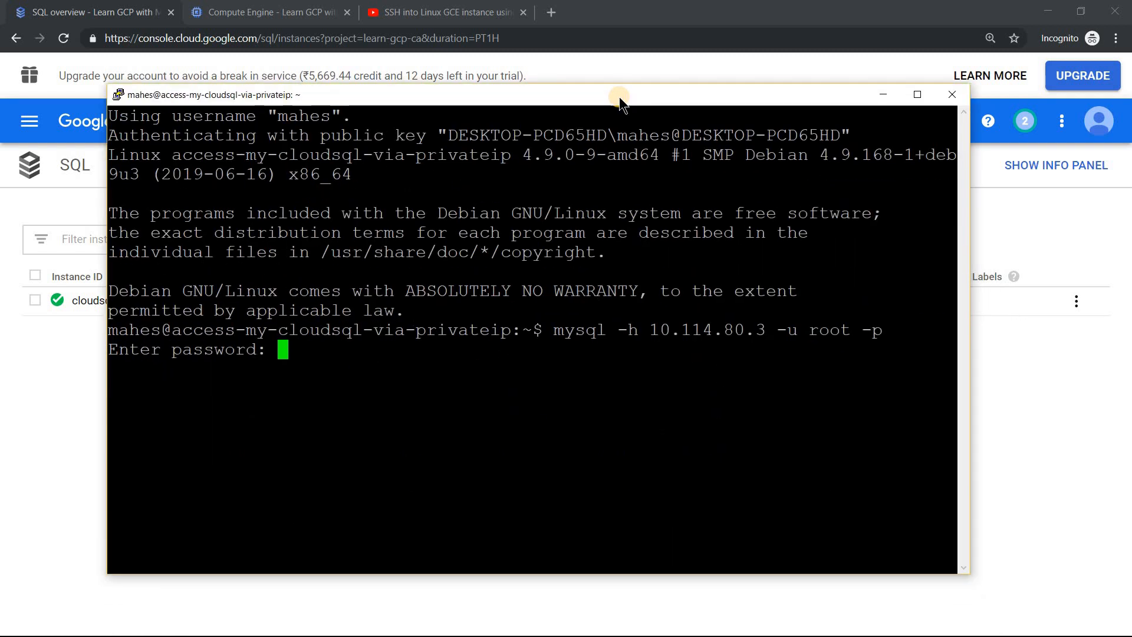
pyautogui.press('Return')
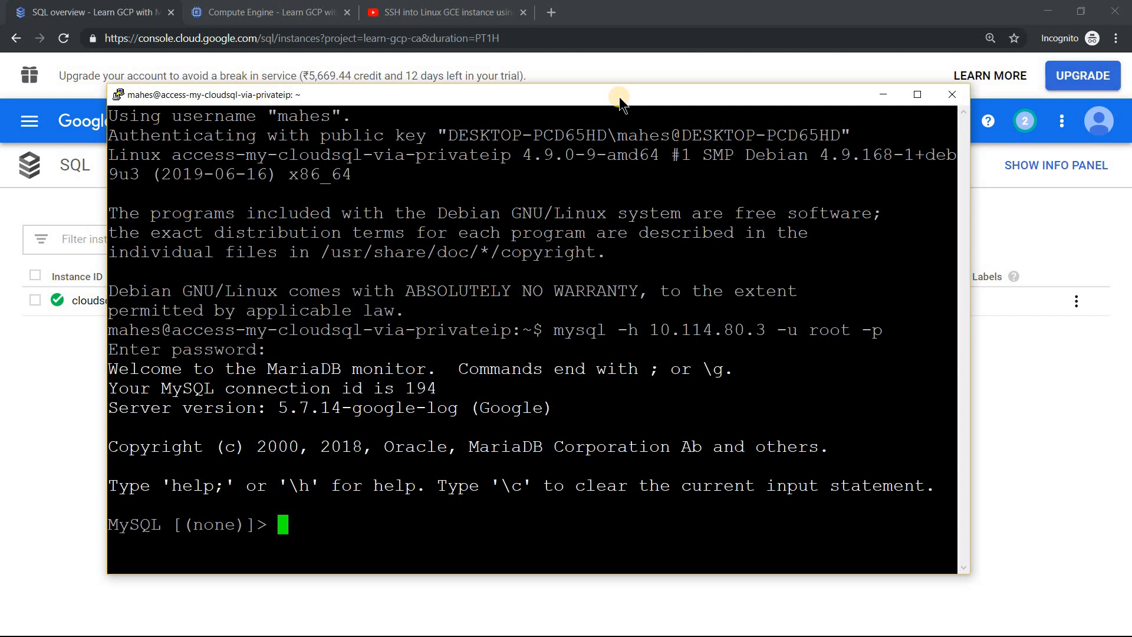
# Review the title of the YouTube video on --tunnel-through-iap and return to the Cloud SQL instances page
pyautogui.click(471, 12)
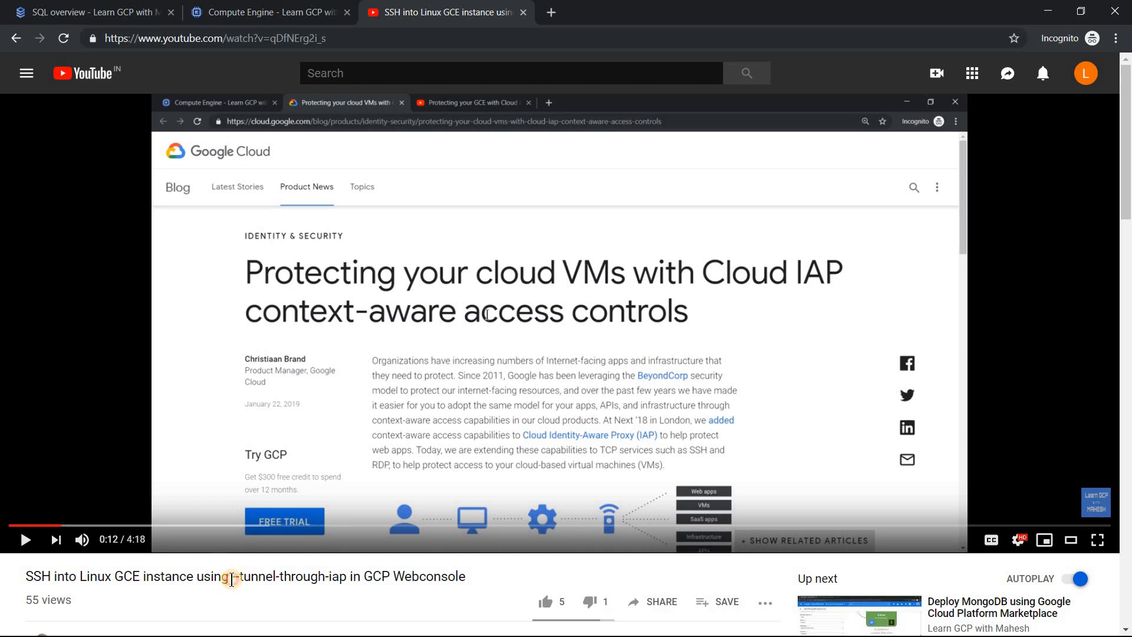
pyautogui.moveTo(231, 580); pyautogui.dragTo(252, 577)
pyautogui.click(145, 11)
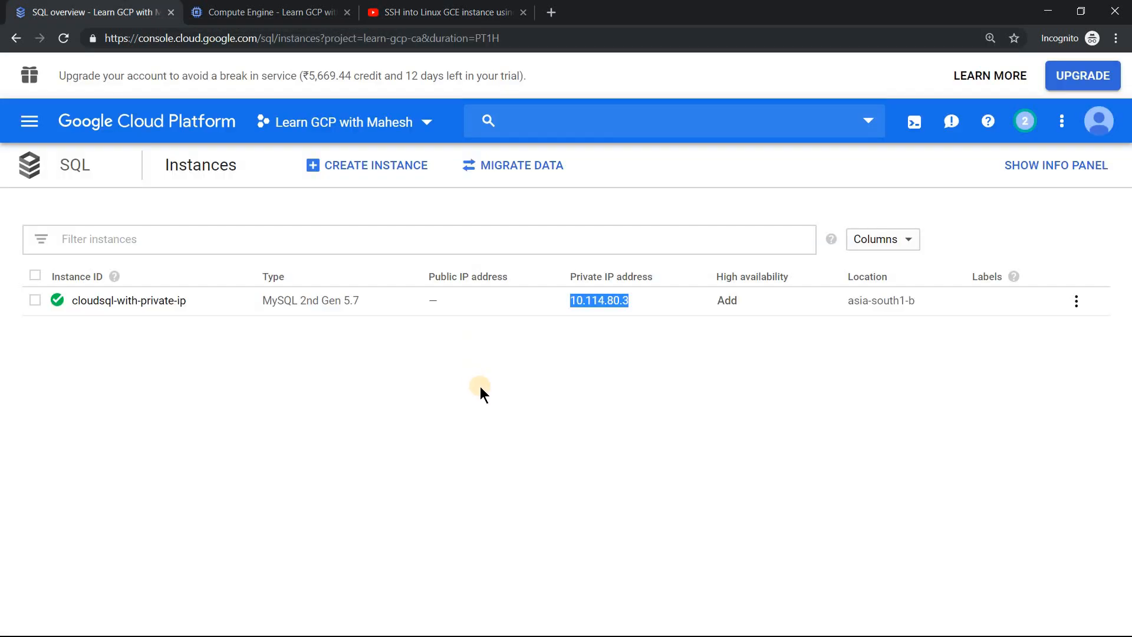